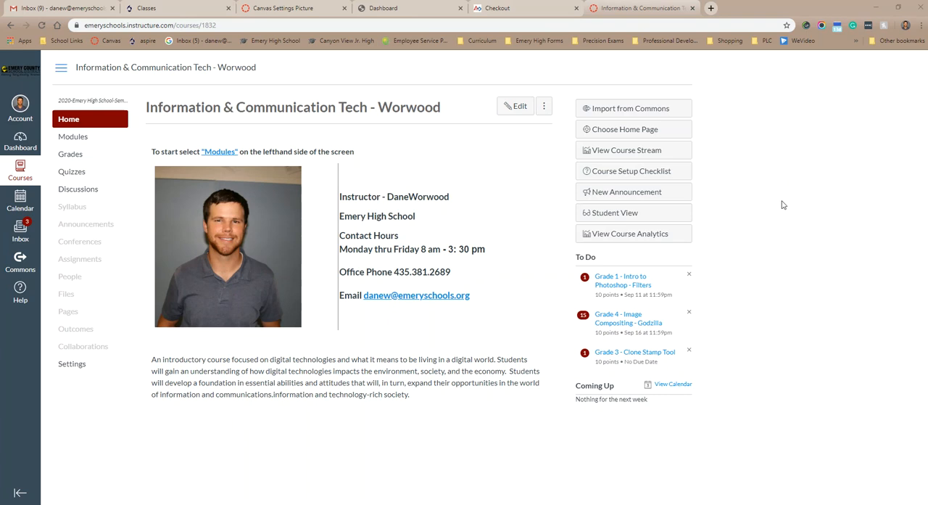
- Switch to Photoshop and create a new 6 x 4 inch landscape document at 300 pixels/inch with a white background
click(877, 8)
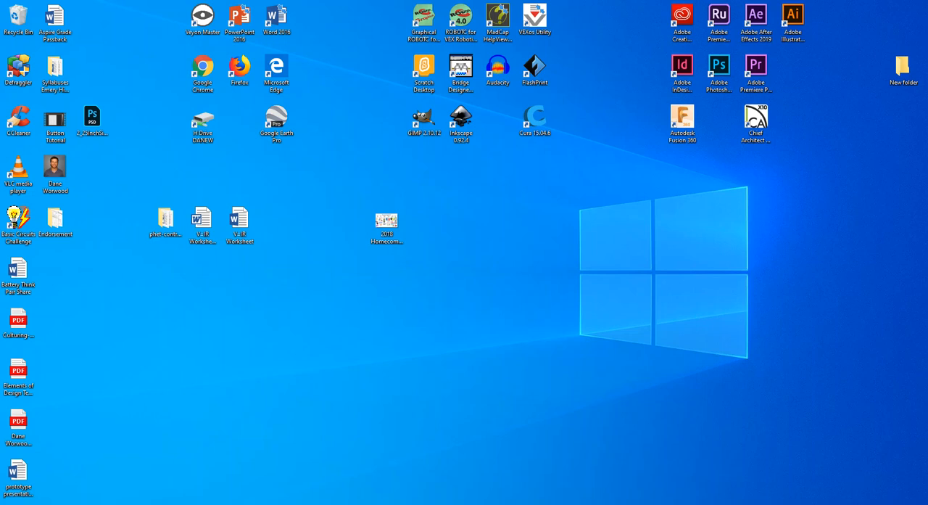
click(353, 504)
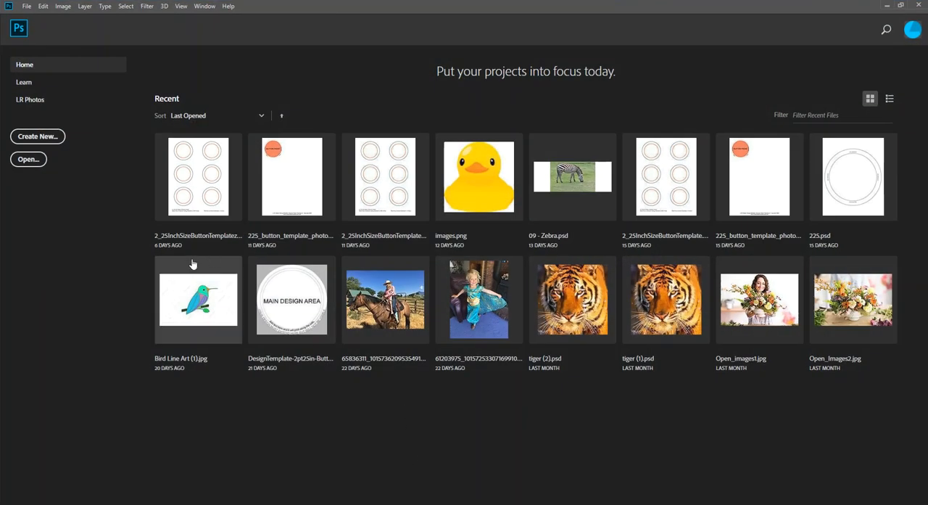
click(49, 138)
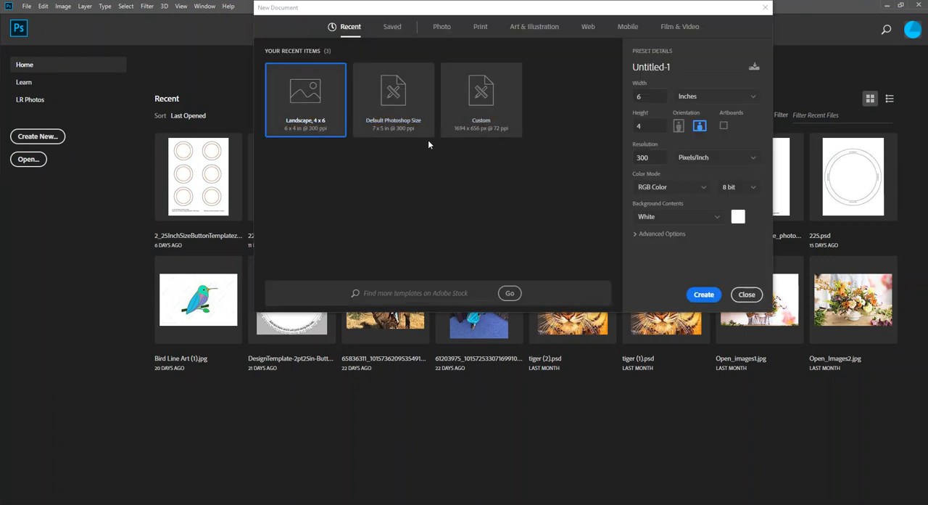
click(703, 295)
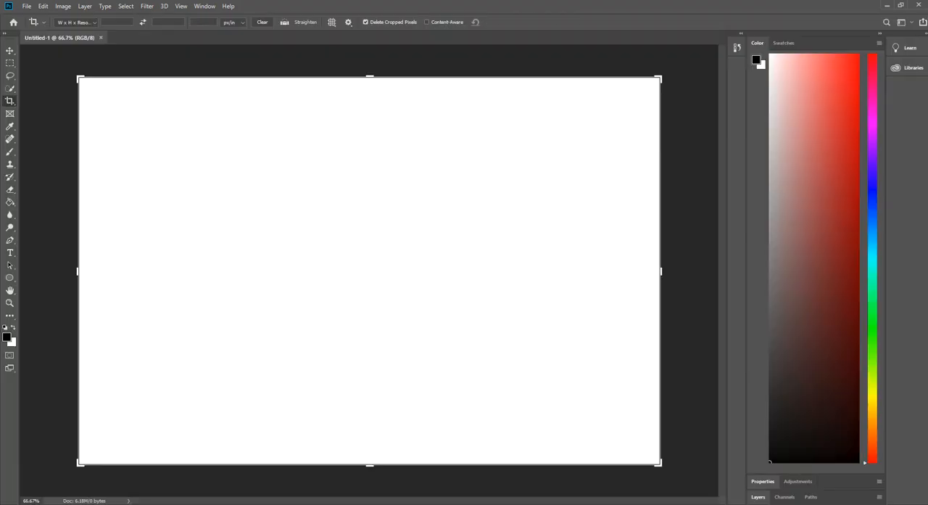
- Place the portrait photo in the blank document, fitted to the canvas height, and commit the placement
click(26, 6)
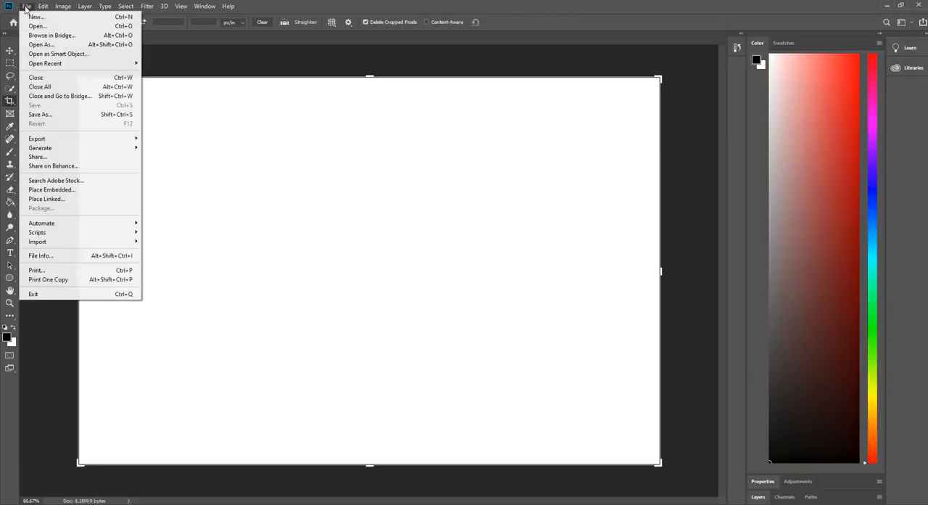
click(589, 126)
drag(482, 136, 335, 196)
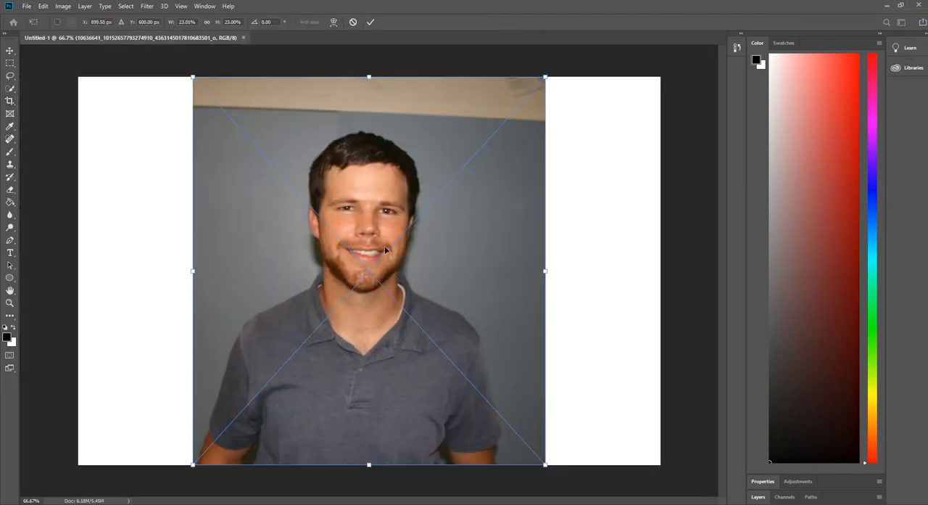
drag(194, 77, 179, 90)
key(Return)
key(c)
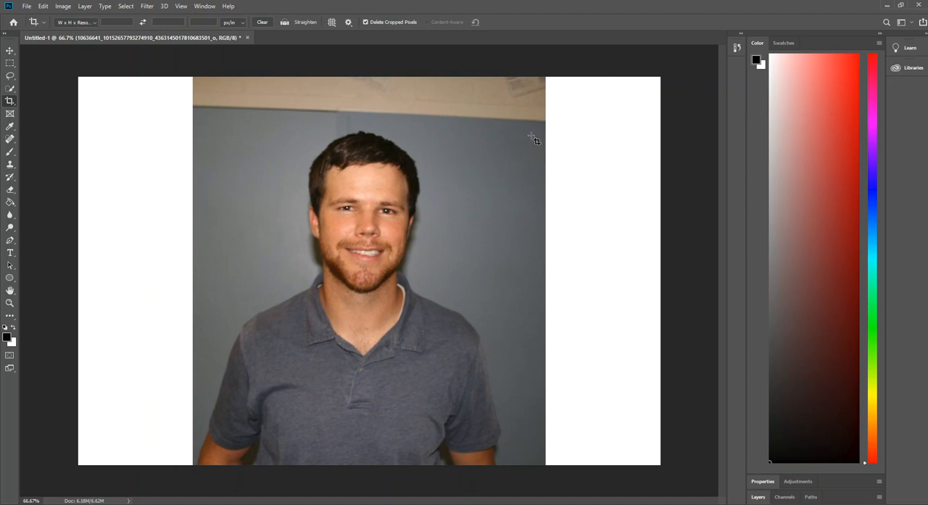
- Reset the Essentials workspace and collapse the Learn and Libraries panels
click(912, 23)
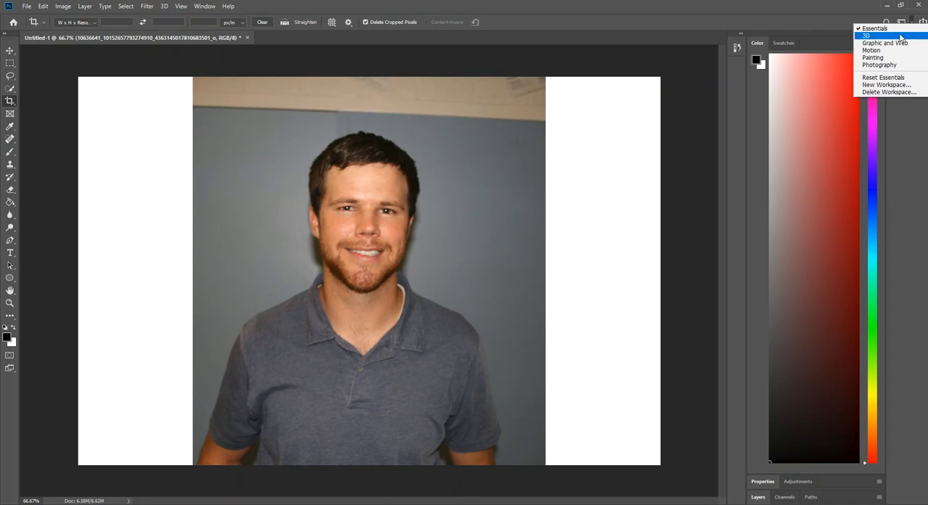
click(889, 78)
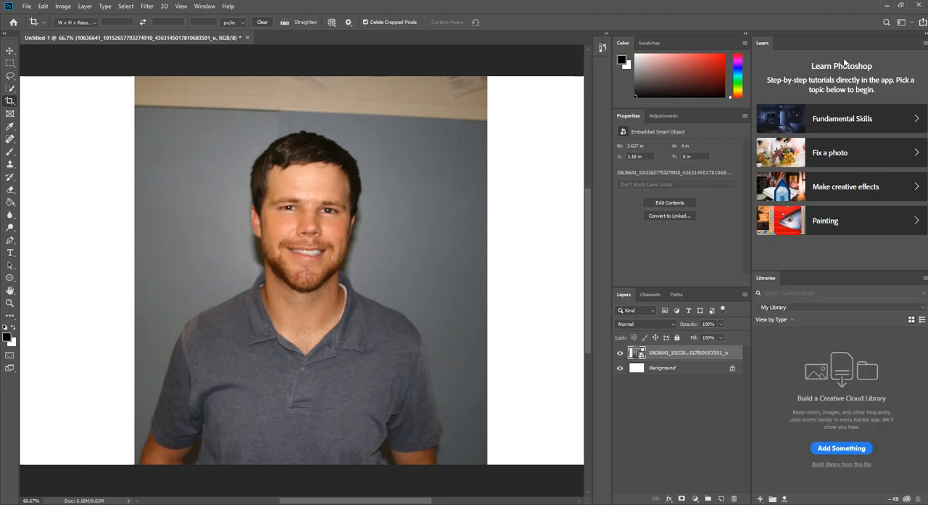
click(925, 34)
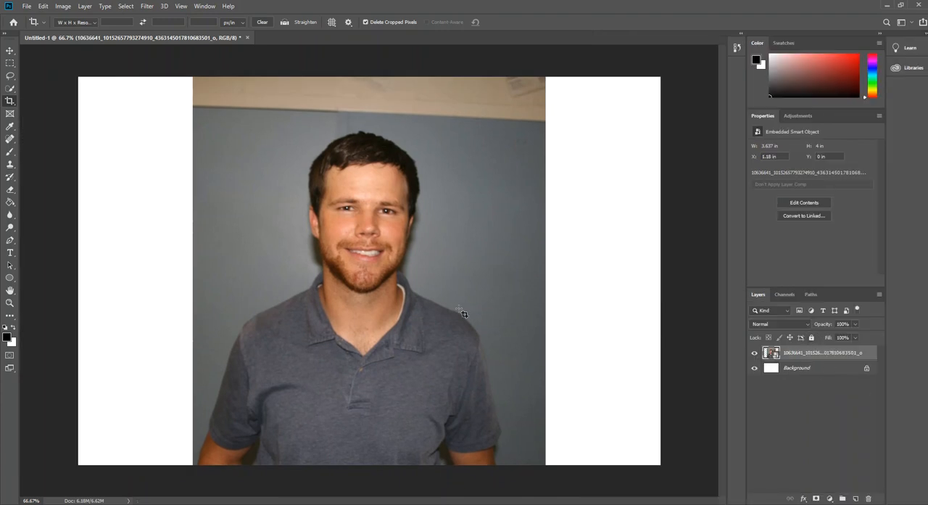
click(10, 88)
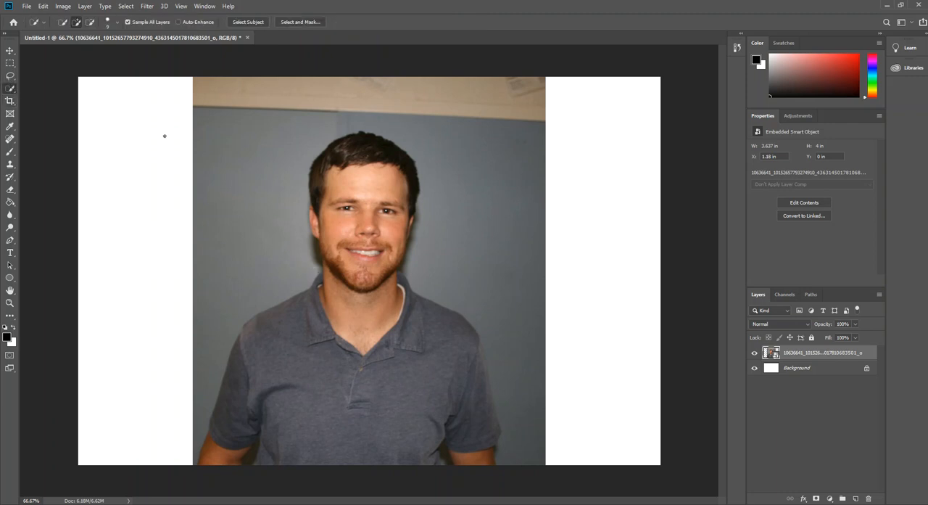
click(10, 139)
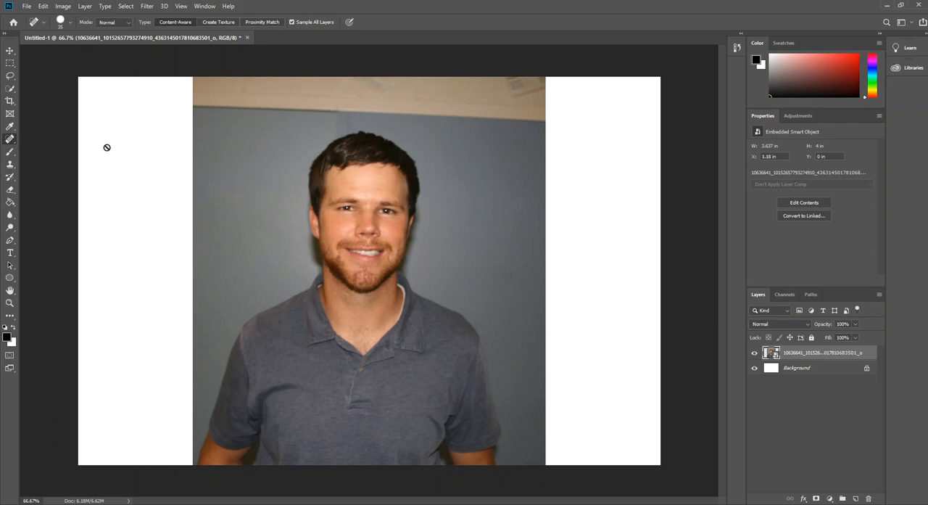
click(492, 200)
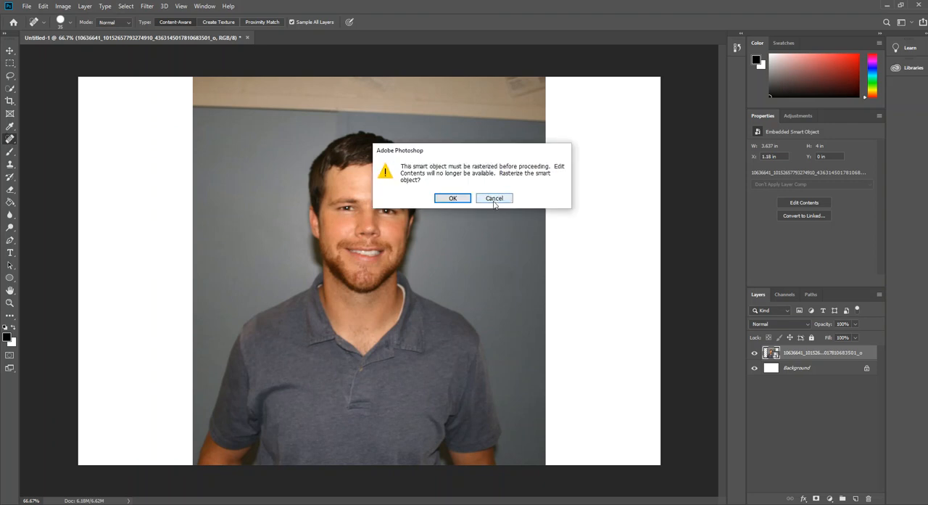
click(491, 198)
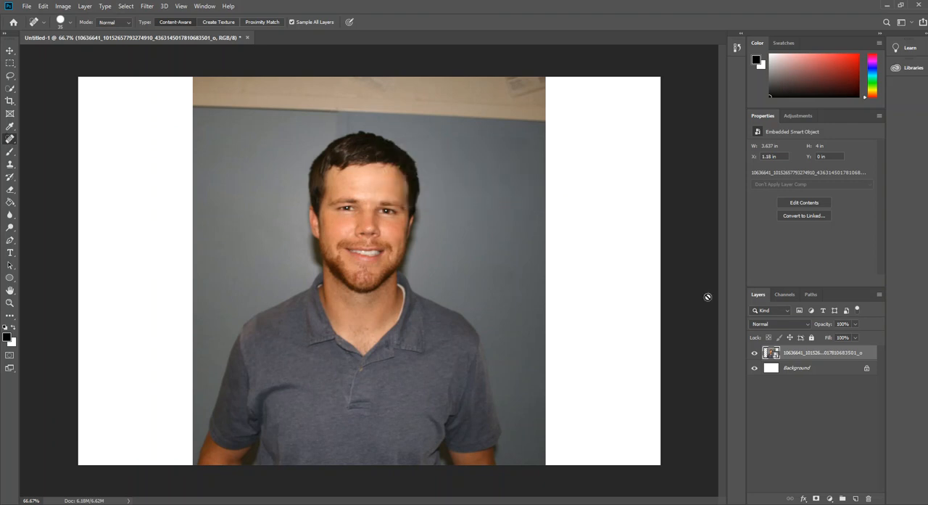
- Rasterize the placed photo's smart object layer so its pixels can be edited directly
right_click(802, 354)
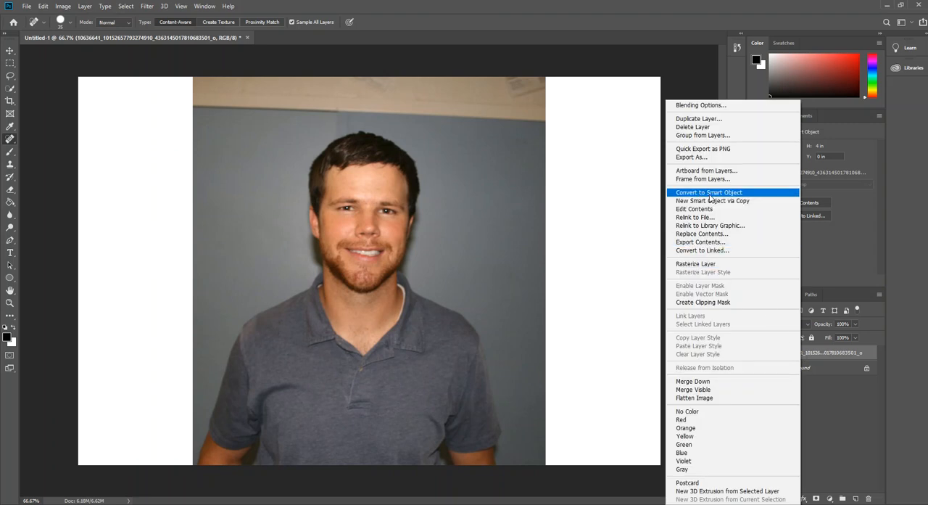
click(710, 195)
right_click(793, 351)
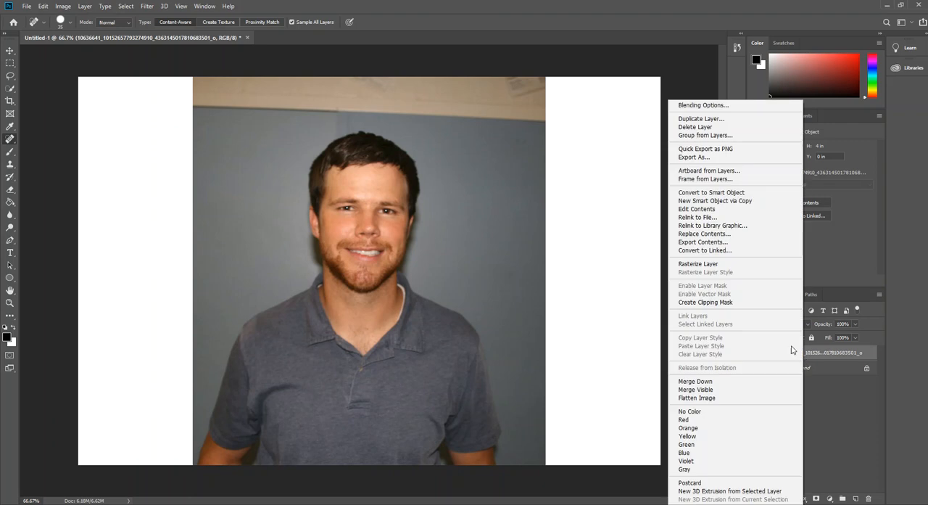
click(708, 263)
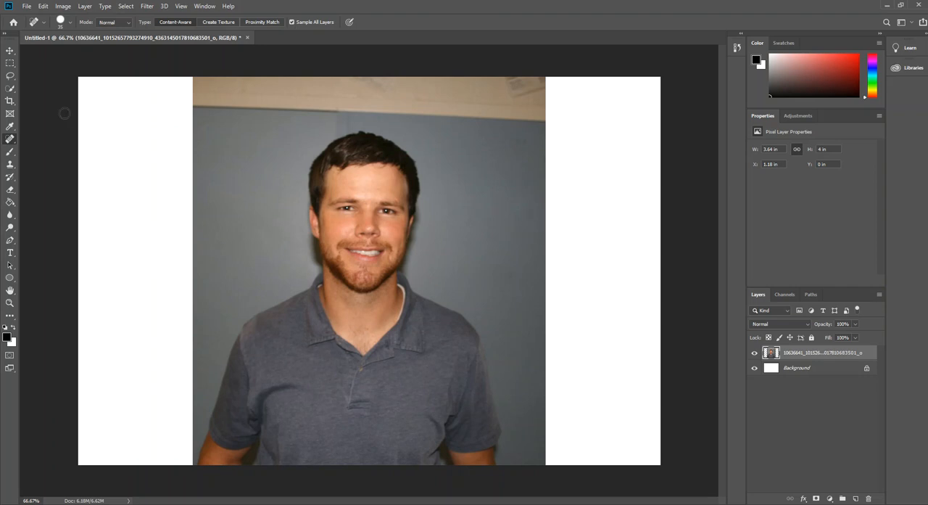
- Set the crop frame to the photo's side edges to exclude the white areas, keeping the photo's full height
click(10, 101)
drag(80, 77, 143, 95)
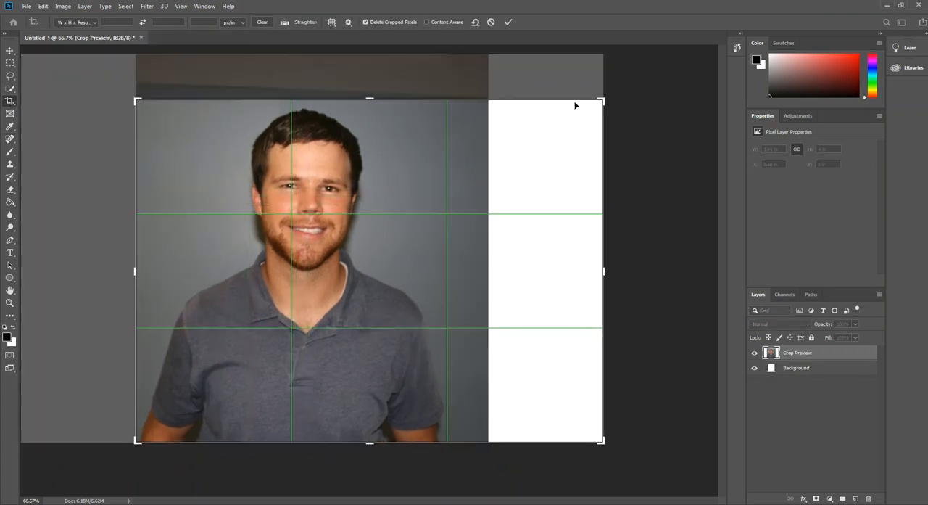
drag(601, 97, 537, 102)
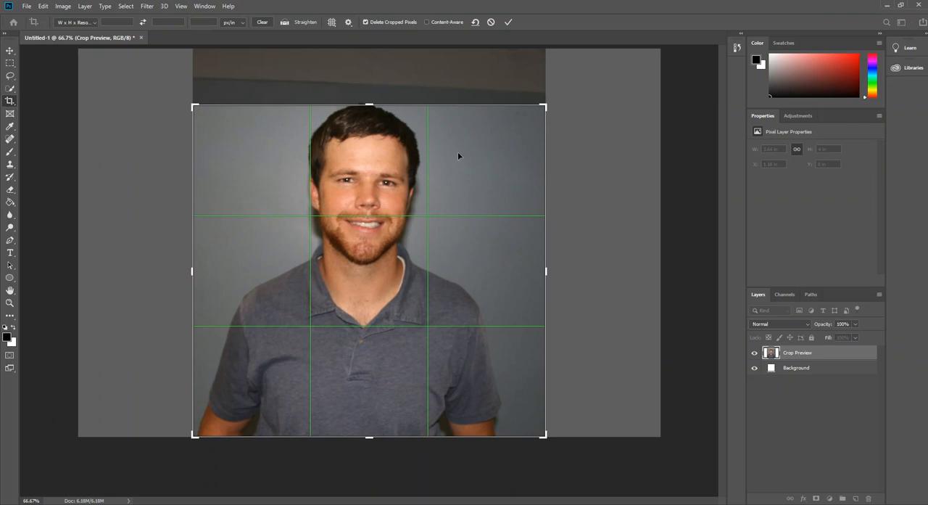
drag(371, 105, 373, 88)
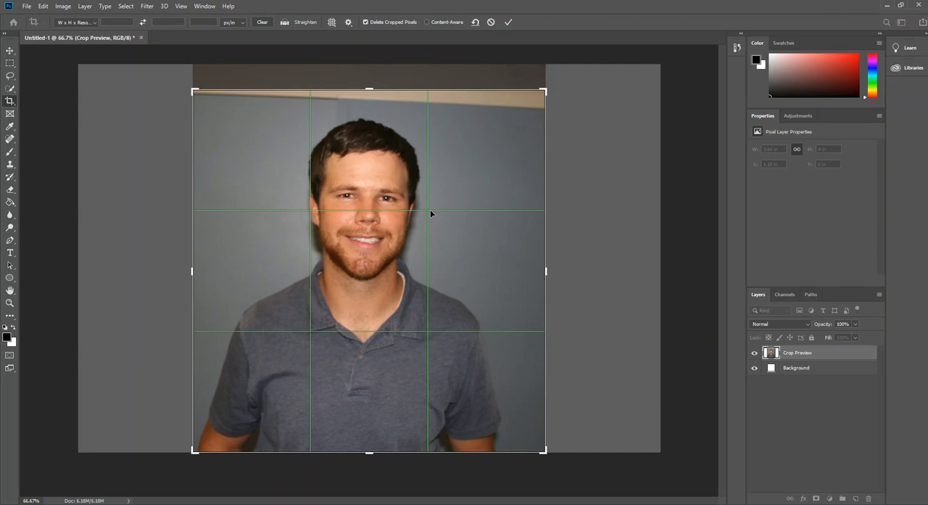
drag(369, 90, 370, 77)
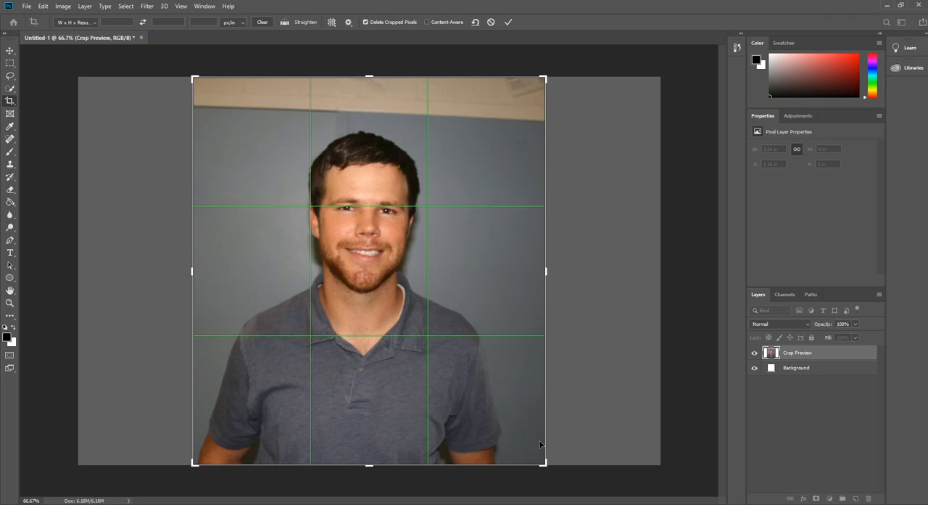
- Tighten the crop around the man's head and torso, trimming all four sides including most of the beige wall strip, and apply it
drag(546, 464, 546, 469)
drag(549, 73, 544, 89)
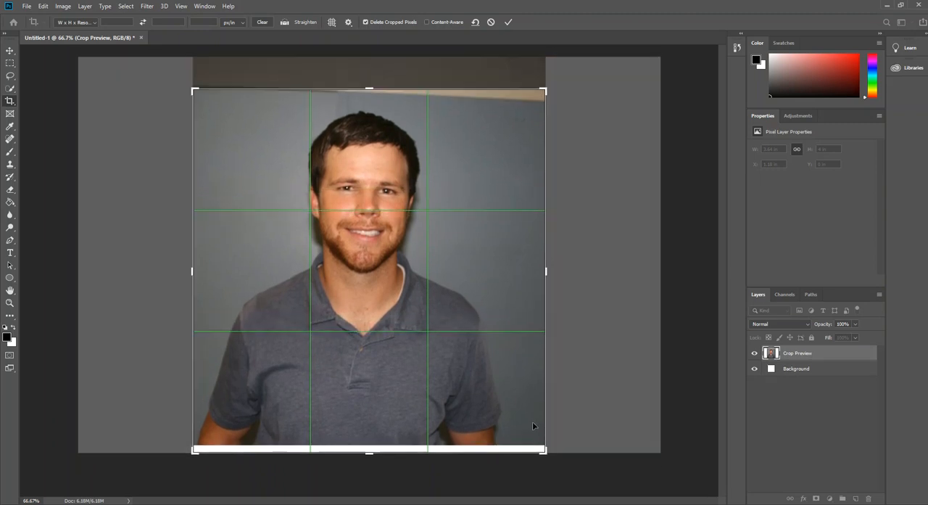
drag(541, 454, 542, 421)
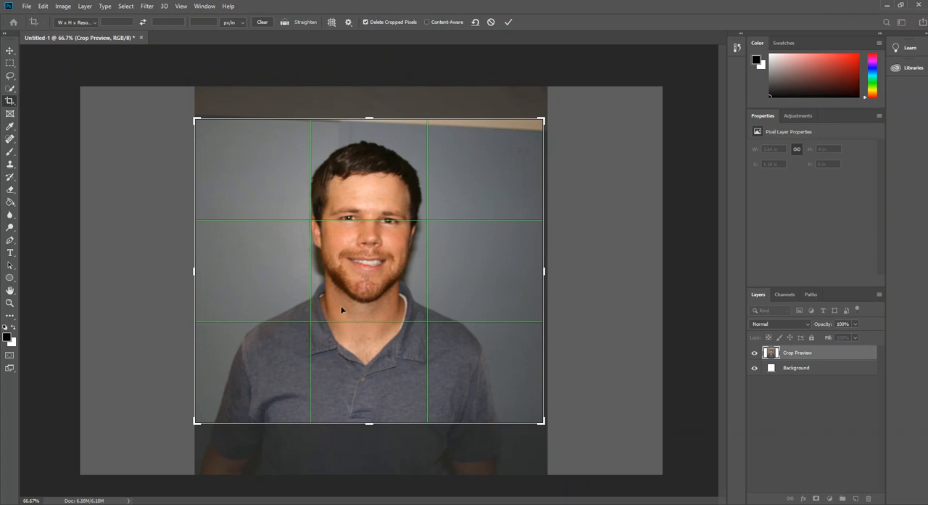
drag(548, 274, 530, 272)
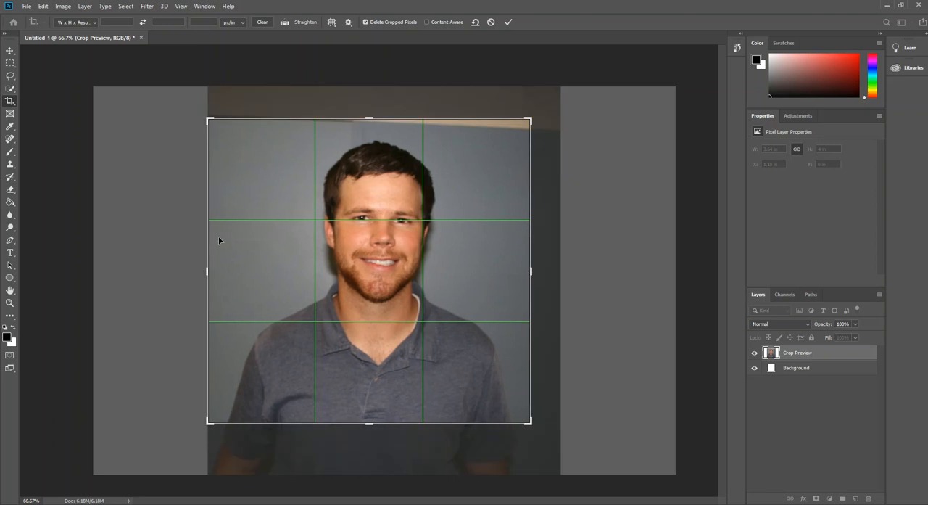
drag(206, 271, 222, 271)
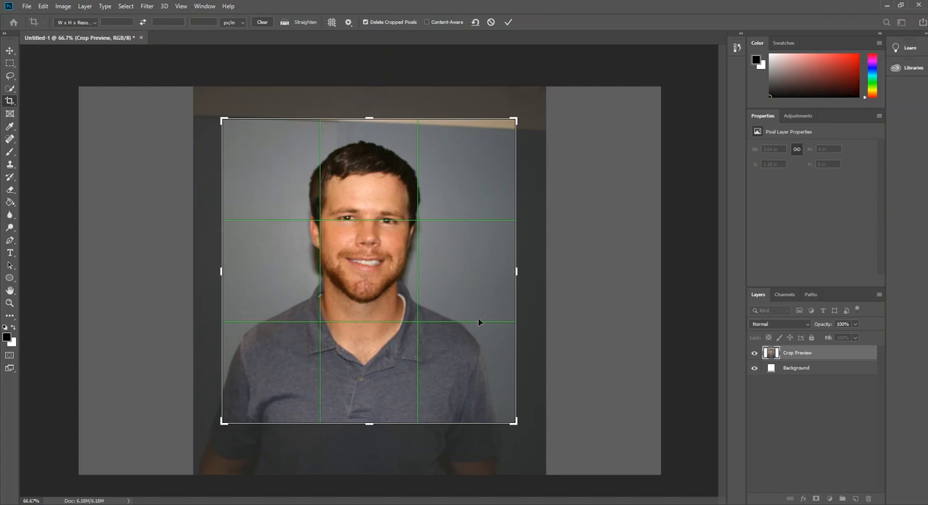
key(Return)
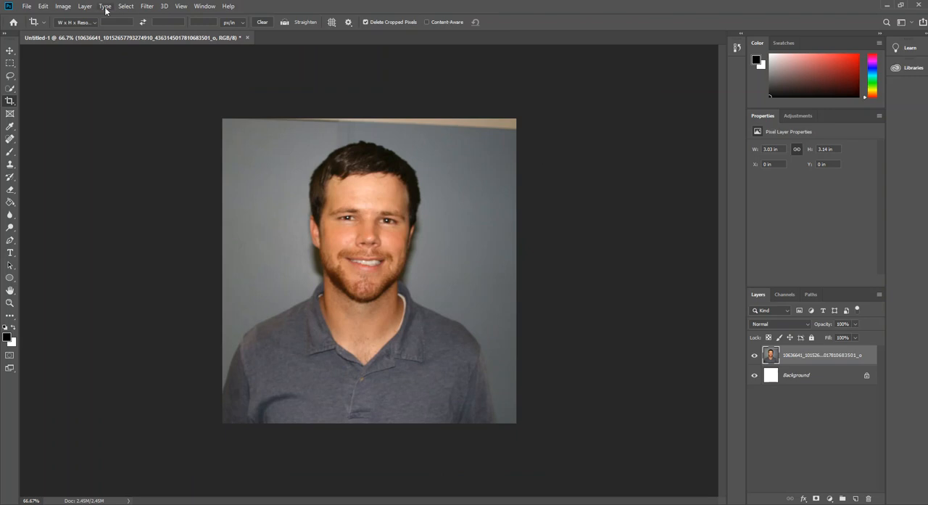
- Brighten the cropped photo with a Brightness/Contrast adjustment, setting brightness to 21
click(63, 7)
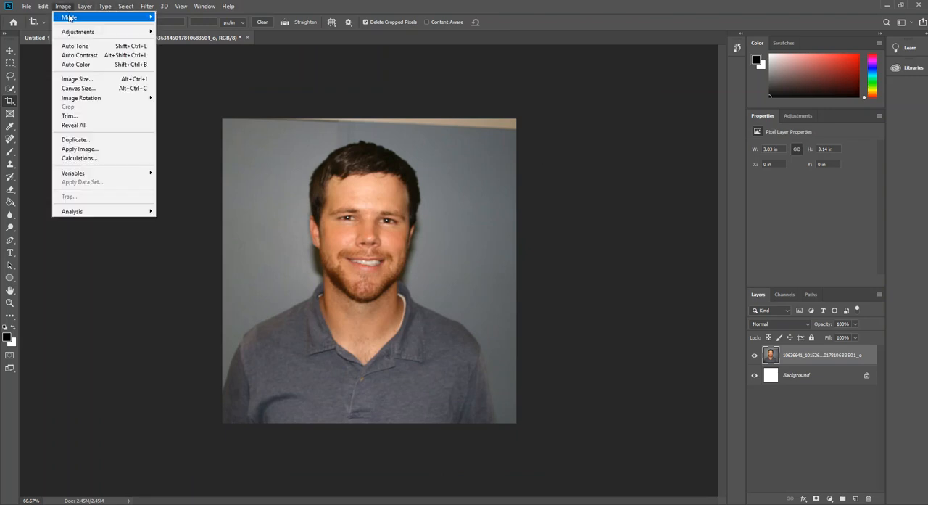
mouse_move(85, 35)
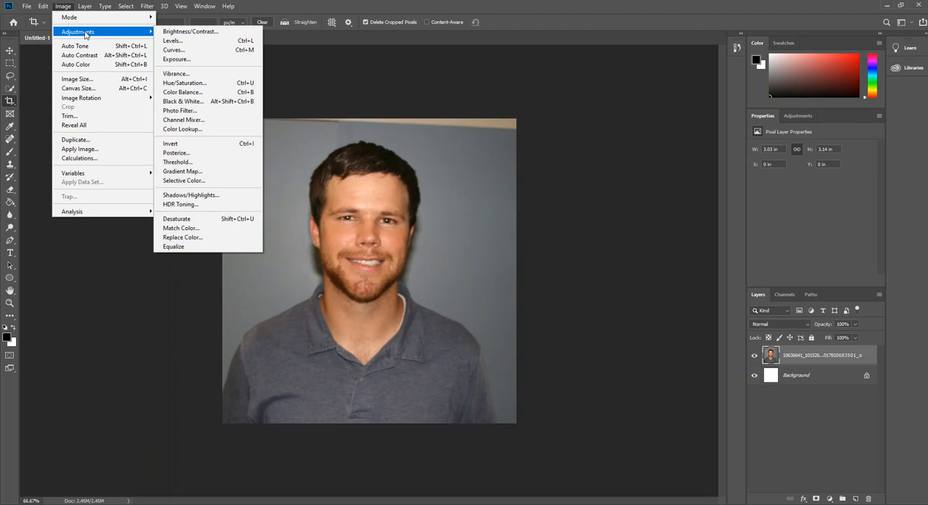
click(194, 32)
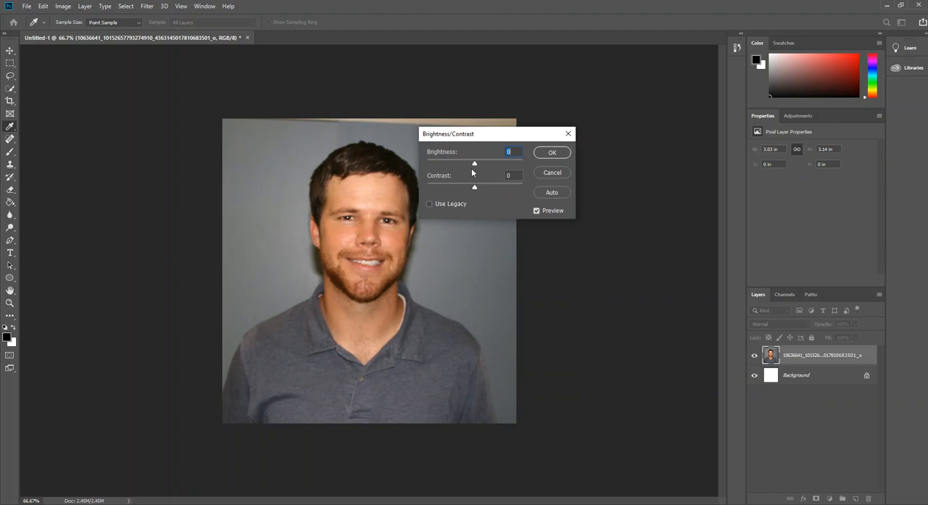
drag(472, 164, 479, 166)
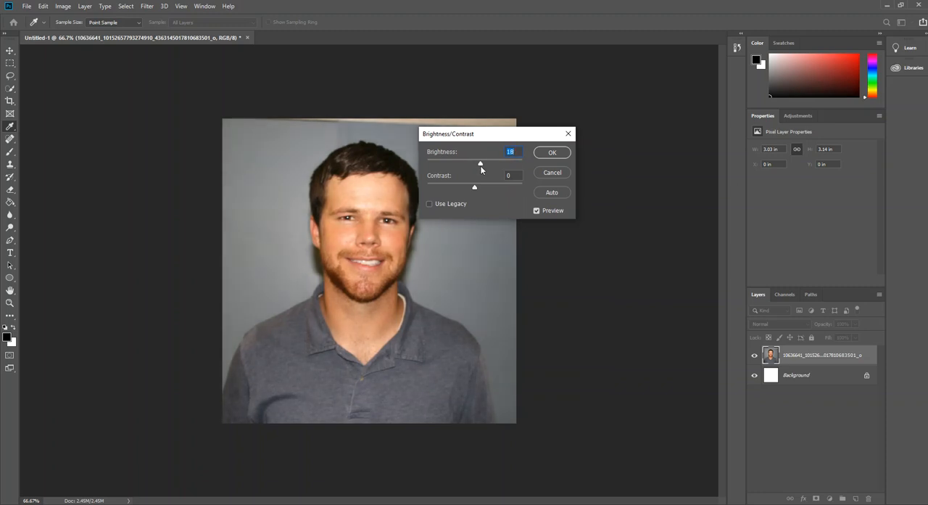
click(552, 153)
key(c)
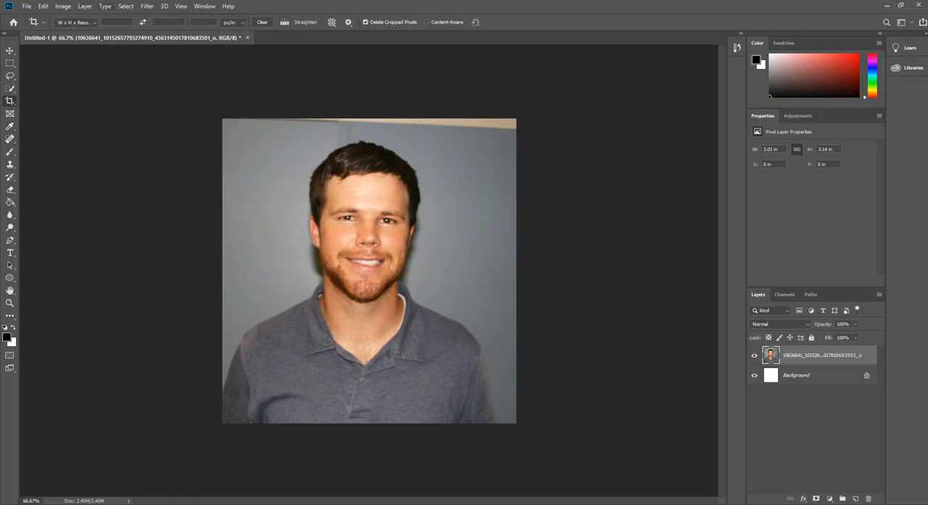
- Increase the photo's vibrance with a Vibrance adjustment, trying different saturation levels before applying it
click(65, 5)
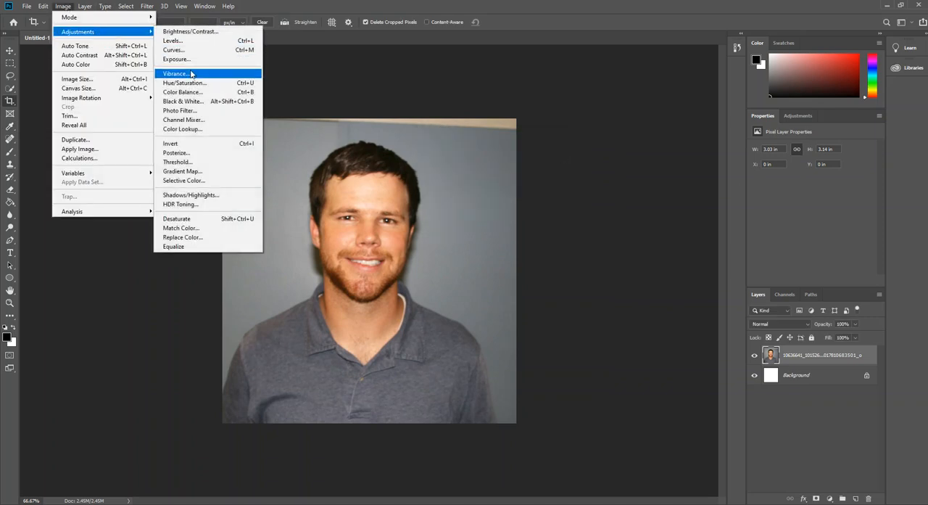
click(187, 74)
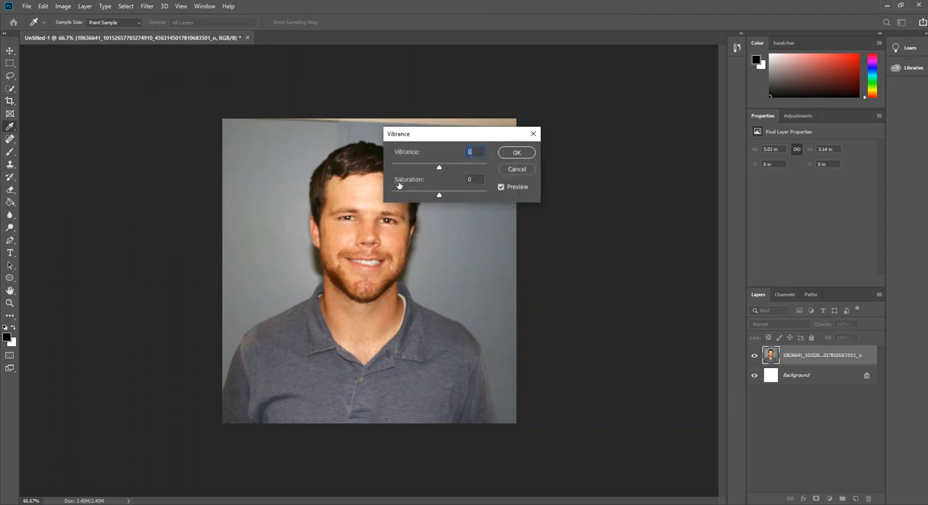
drag(439, 168, 470, 172)
click(439, 195)
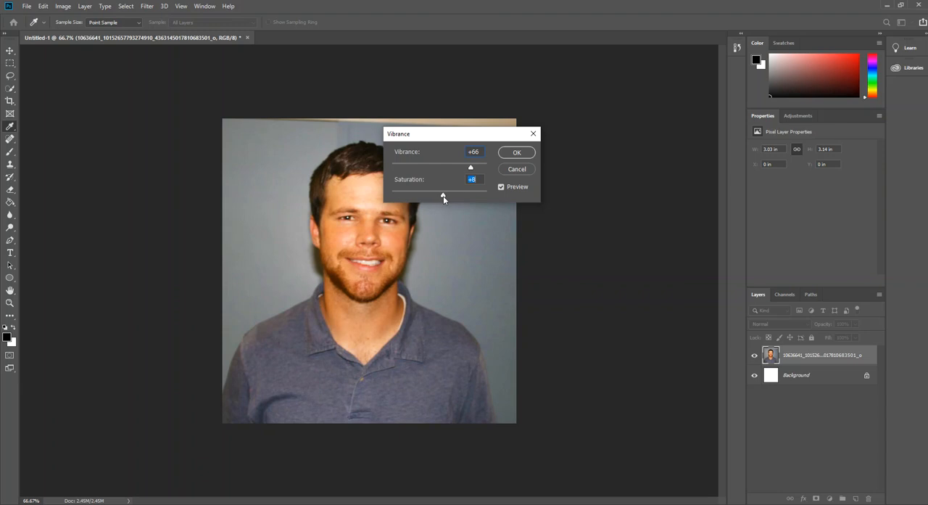
drag(443, 196, 391, 198)
drag(466, 198, 441, 197)
click(516, 152)
key(c)
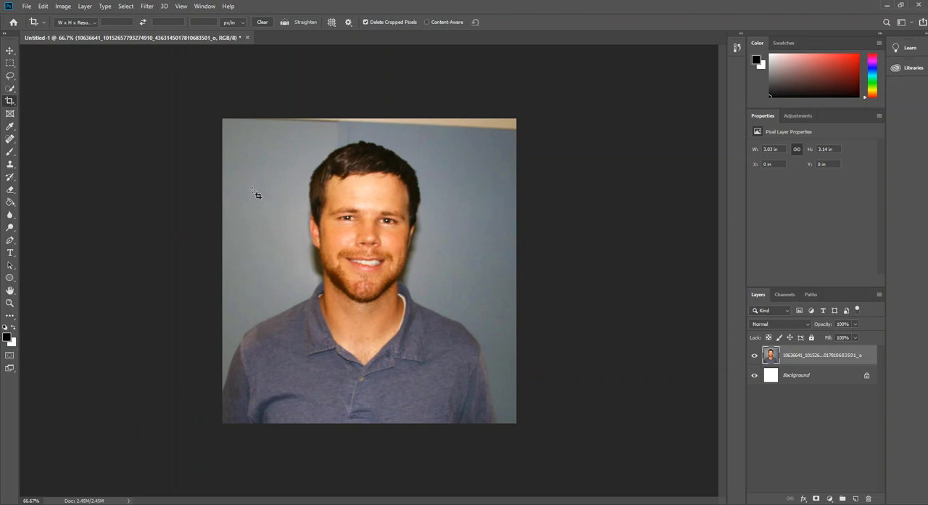
- Clone the blue wall over the beige strip along the photo's upper edge, from the right corner to just past the man's head
click(10, 165)
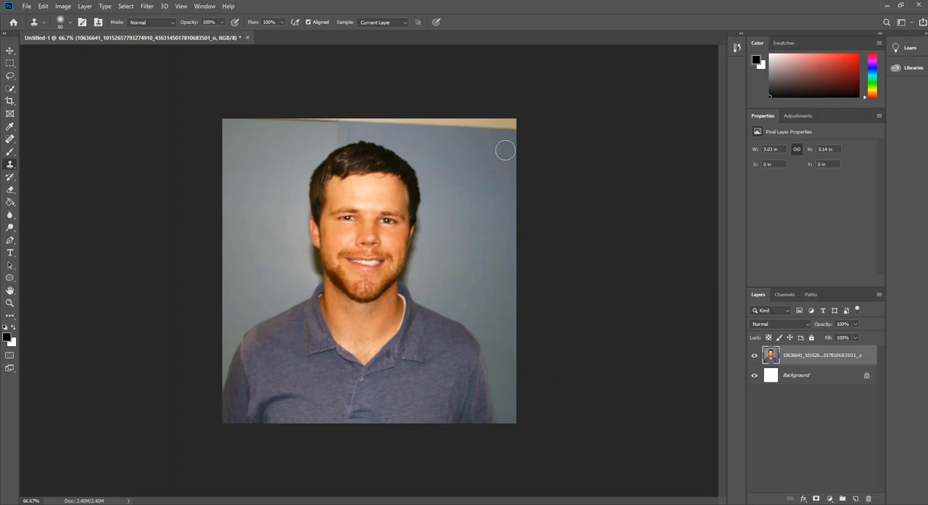
alt+click(509, 162)
mouse_move(508, 124)
mouse_down()
mouse_move(489, 130)
mouse_move(410, 129)
mouse_up()
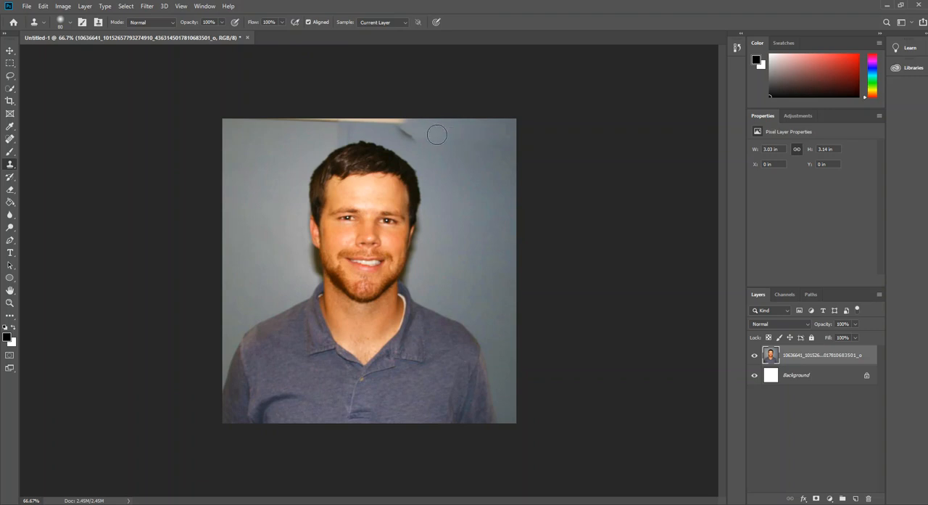
- Clone clean wall areas over the dark smudge and the beige strip just right of and above the man's hair
alt+click(441, 135)
drag(425, 136, 402, 126)
alt+click(505, 128)
drag(403, 131, 384, 126)
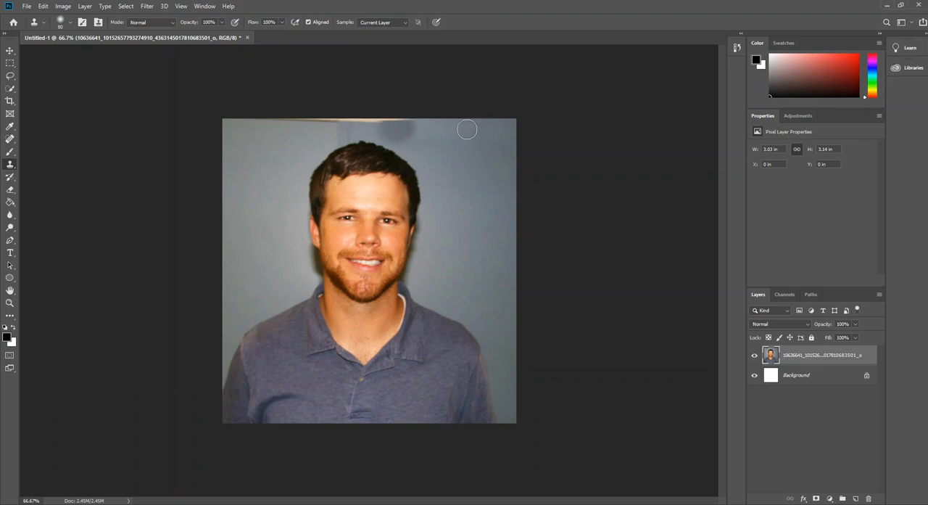
alt+click(467, 130)
mouse_move(438, 128)
mouse_down()
mouse_move(383, 125)
mouse_move(412, 137)
mouse_move(383, 130)
mouse_up()
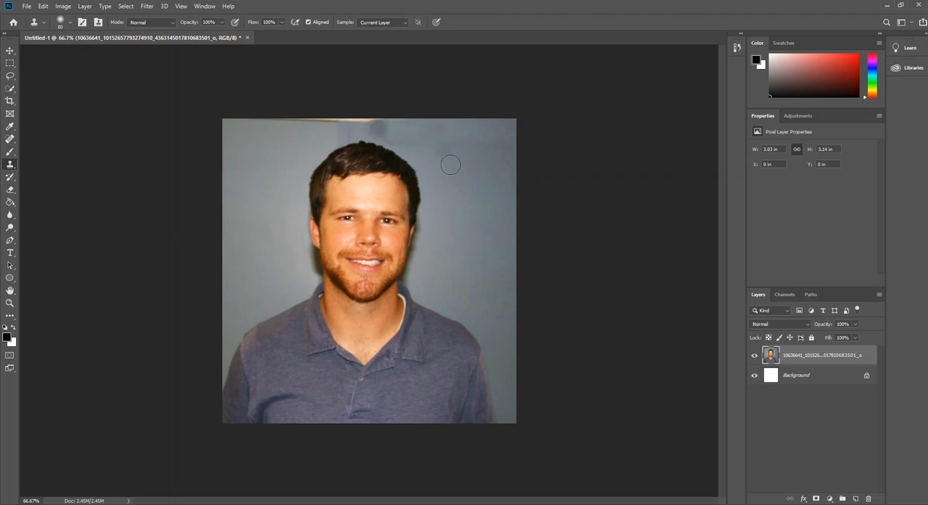
- Clone the wall over the rest of the beige strip on the photo's left half and the dark patch above the hair
drag(257, 119, 365, 123)
alt+click(280, 133)
alt+click(310, 129)
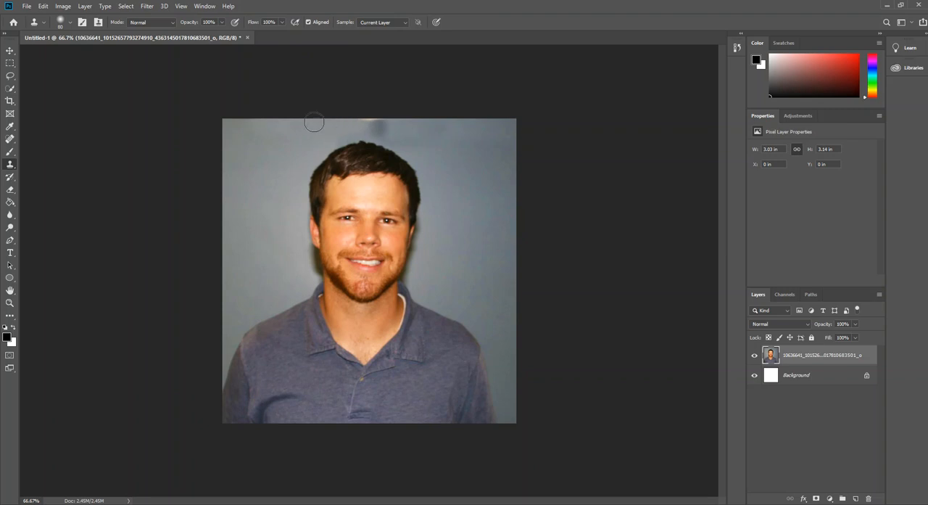
drag(354, 121, 383, 129)
drag(328, 136, 353, 138)
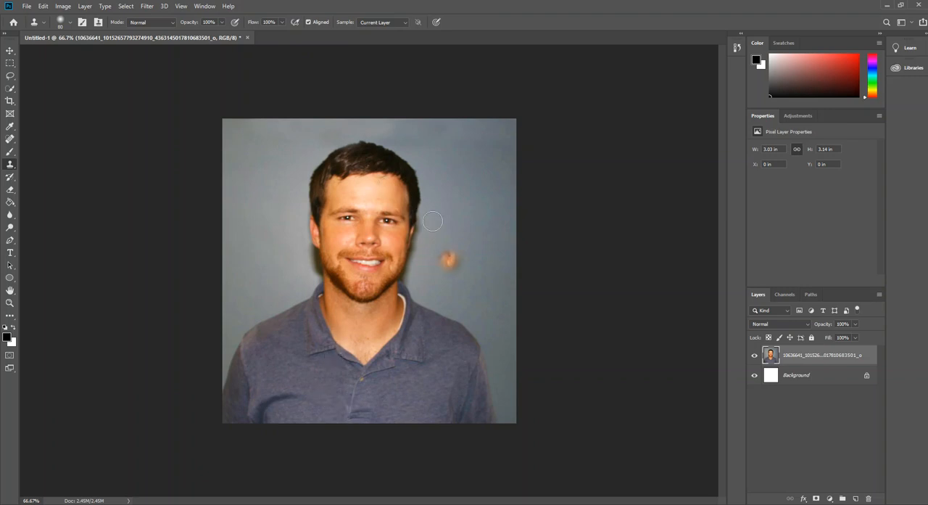
- Retouch small spots at the man's neck opening and shirt collar with the Spot Healing Brush
click(10, 139)
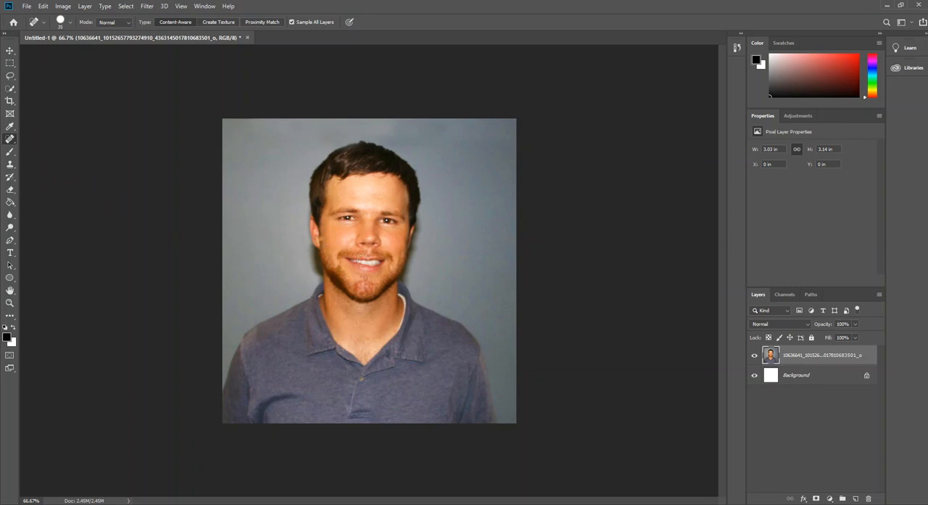
click(367, 339)
click(394, 330)
- Save the photo to the Desktop as a JPEG named with the man's full name, accepting the JPEG options
click(27, 6)
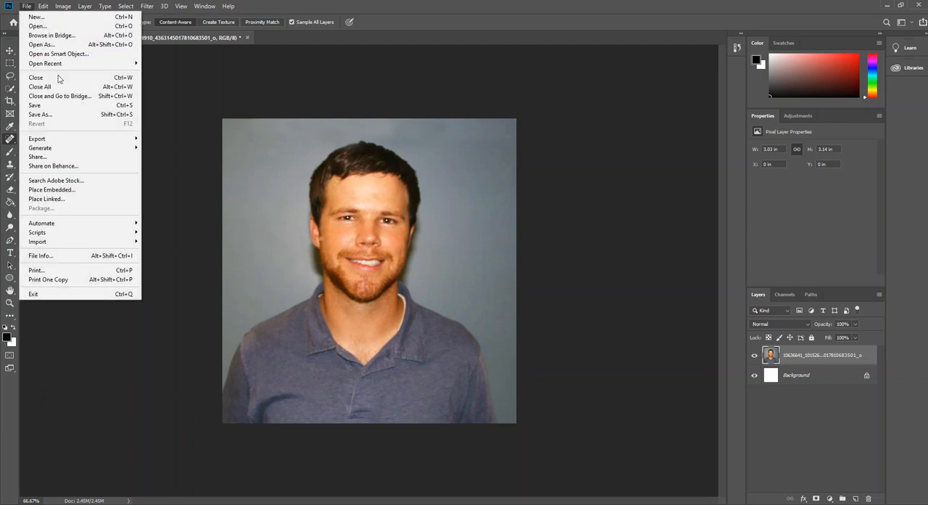
click(54, 115)
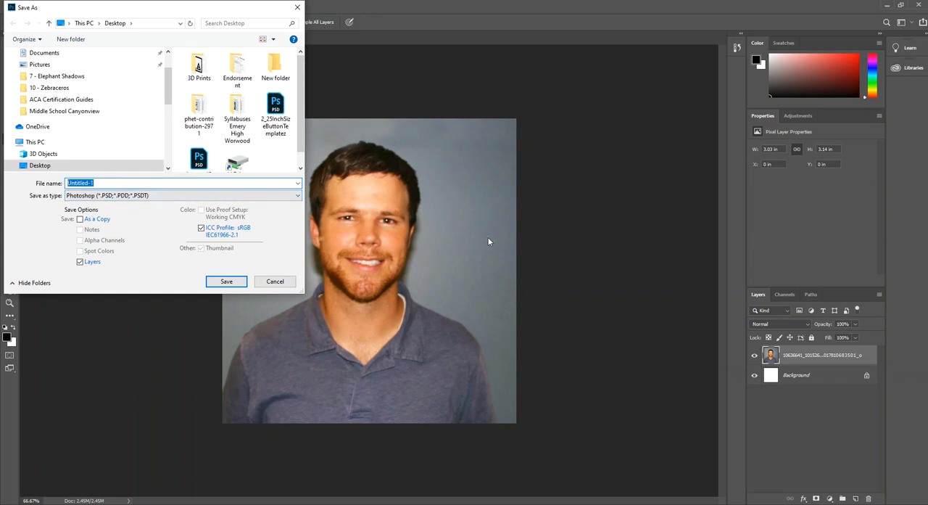
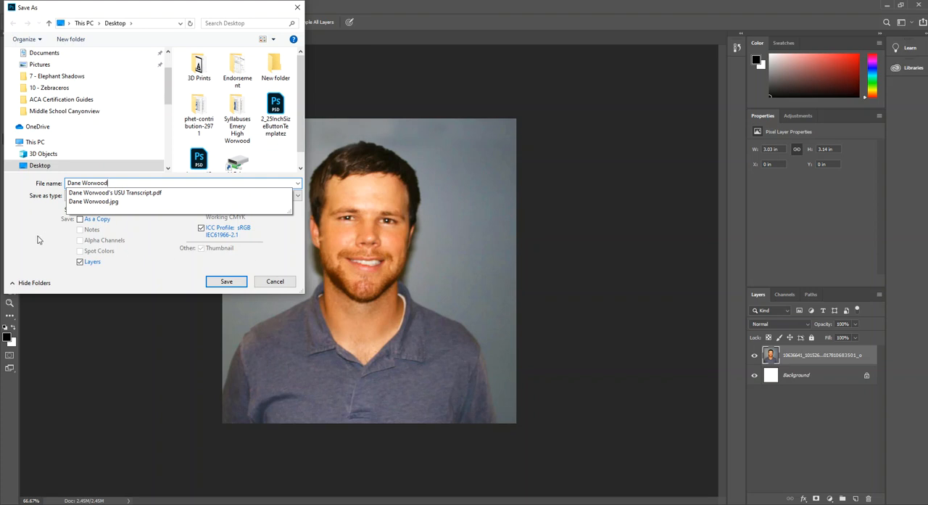
click(32, 222)
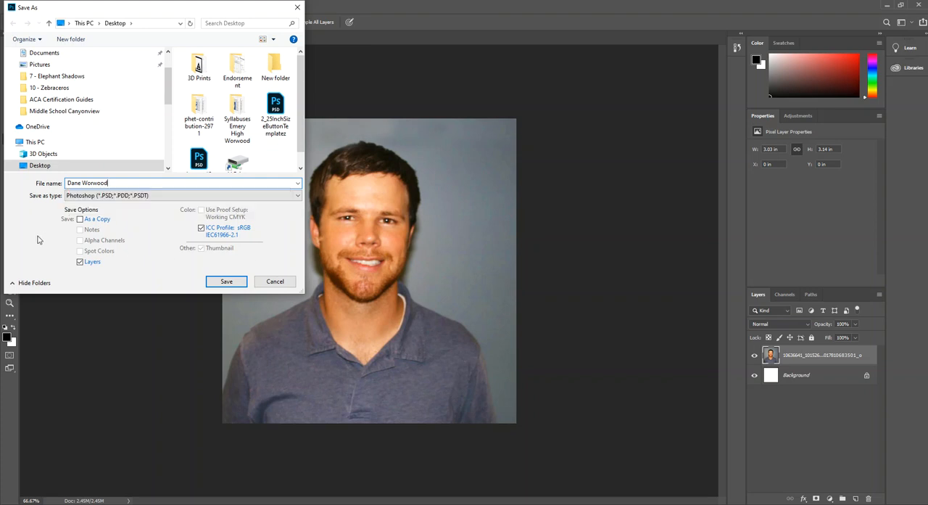
click(259, 199)
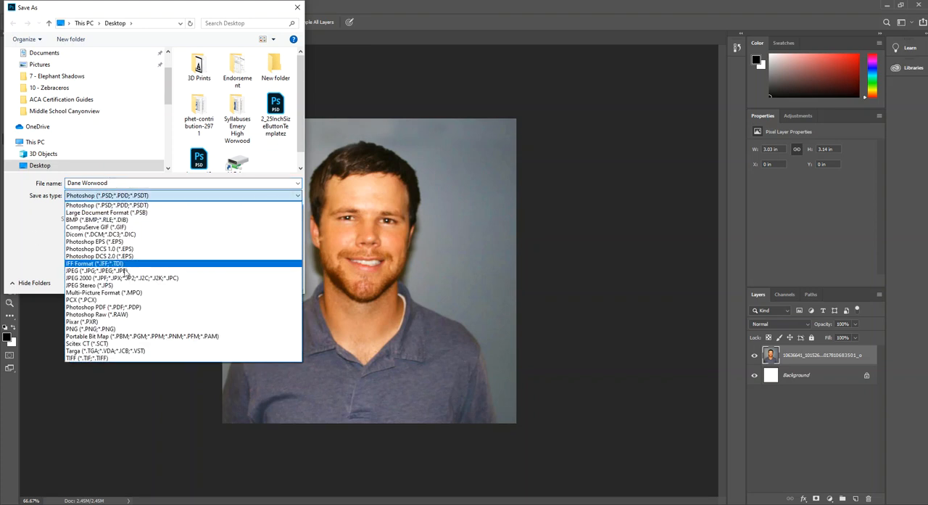
click(99, 270)
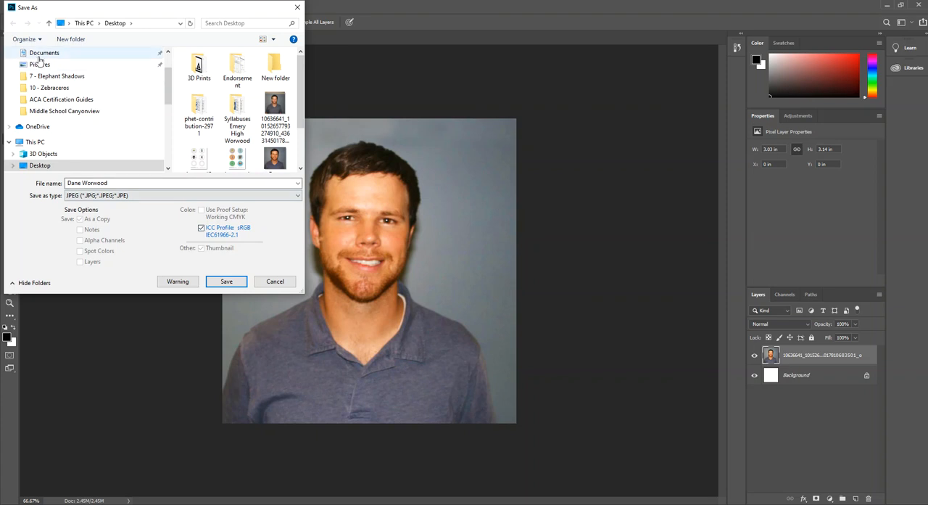
scroll(38, 60, up, 2)
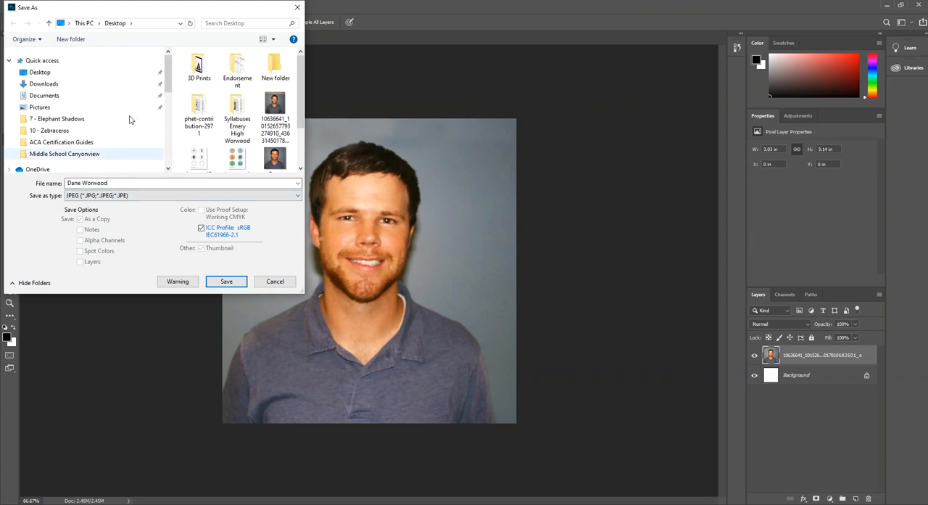
click(230, 283)
click(490, 260)
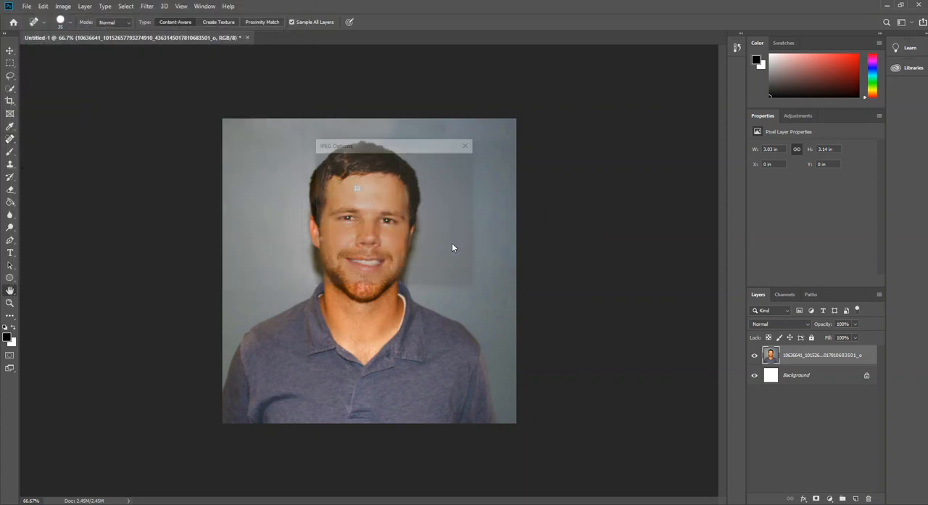
click(452, 163)
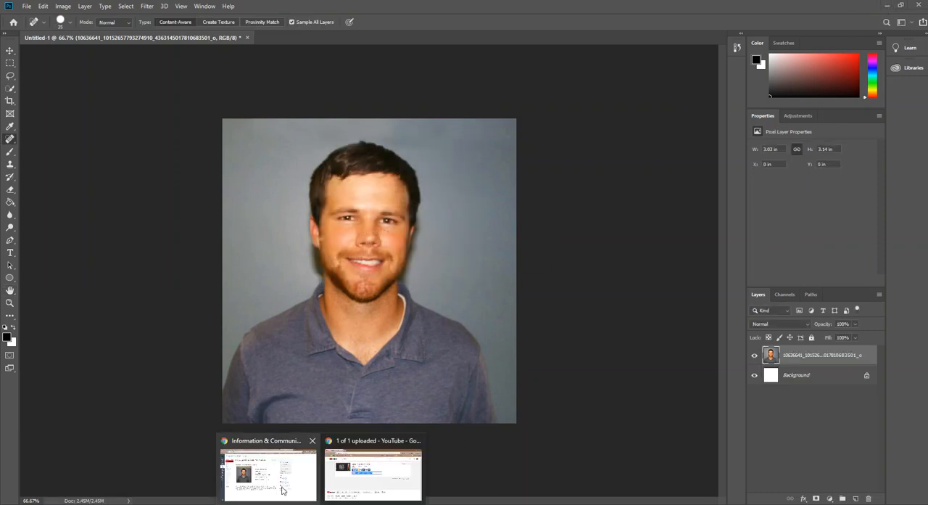
- Switch to the Canvas course page in Chrome and open the profile picture selection from the account settings
click(273, 483)
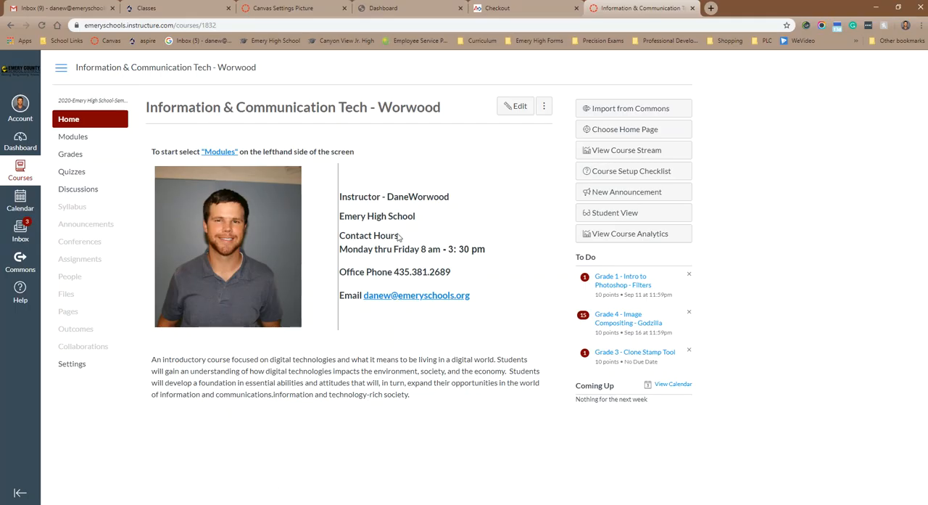
click(15, 110)
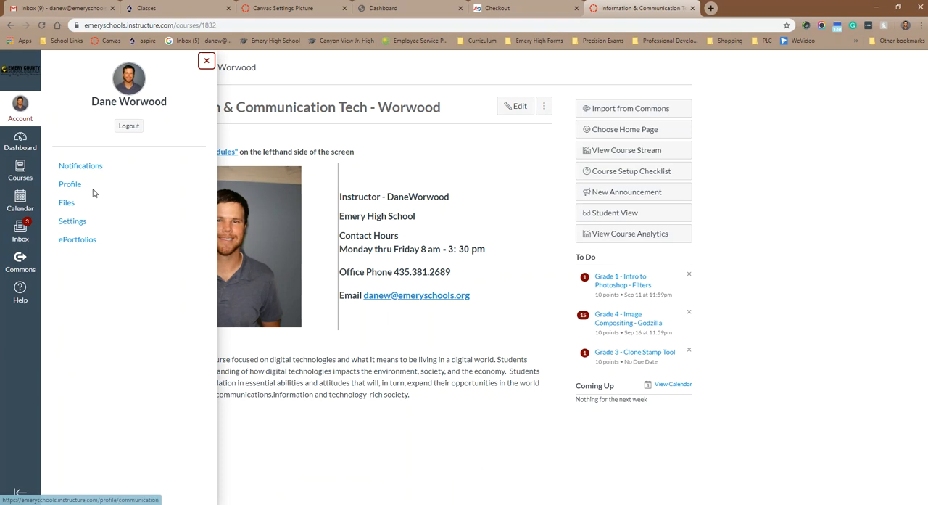
click(72, 227)
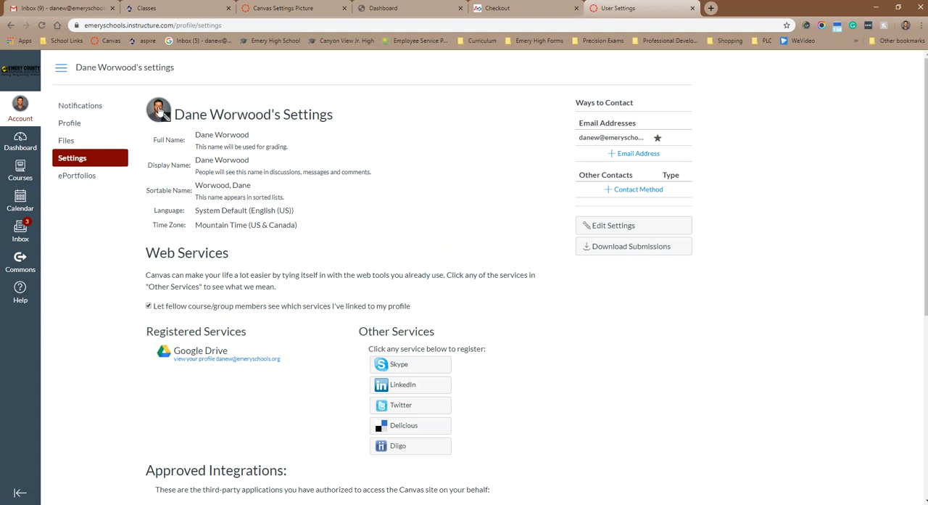
click(159, 109)
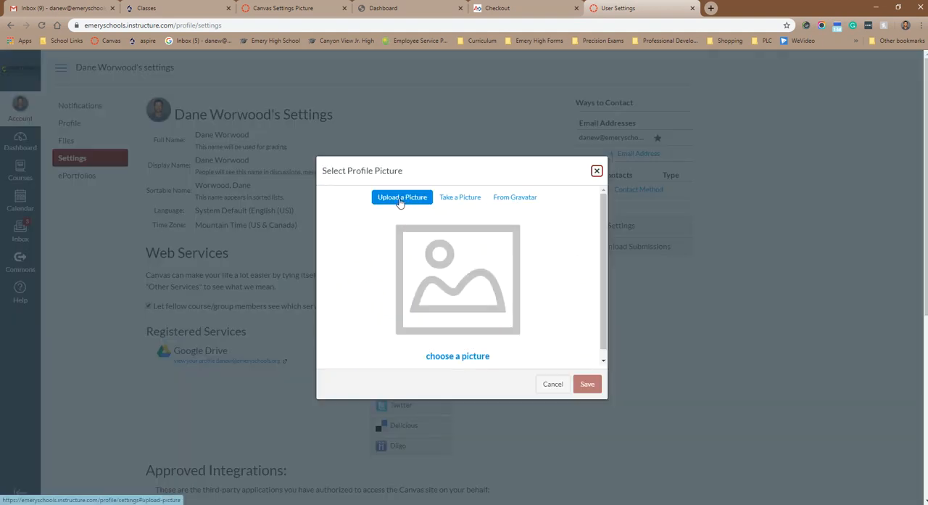
- Upload the edited portrait JPEG from the Desktop as the profile picture, keep the default circular crop, and save it
click(457, 356)
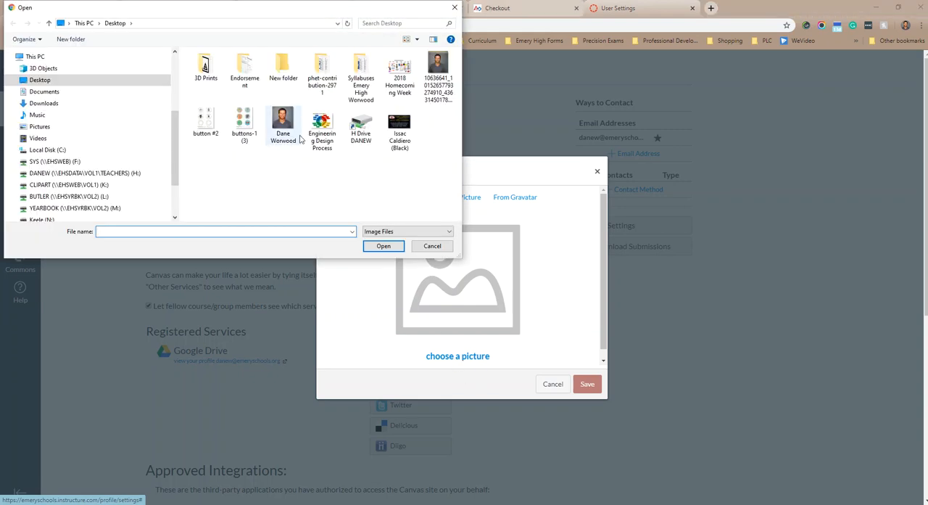
drag(174, 134, 180, 76)
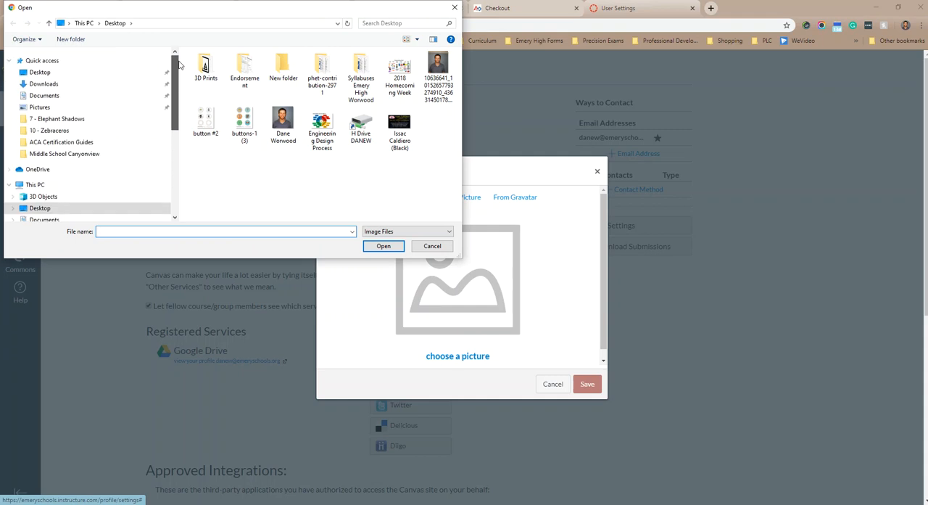
click(40, 74)
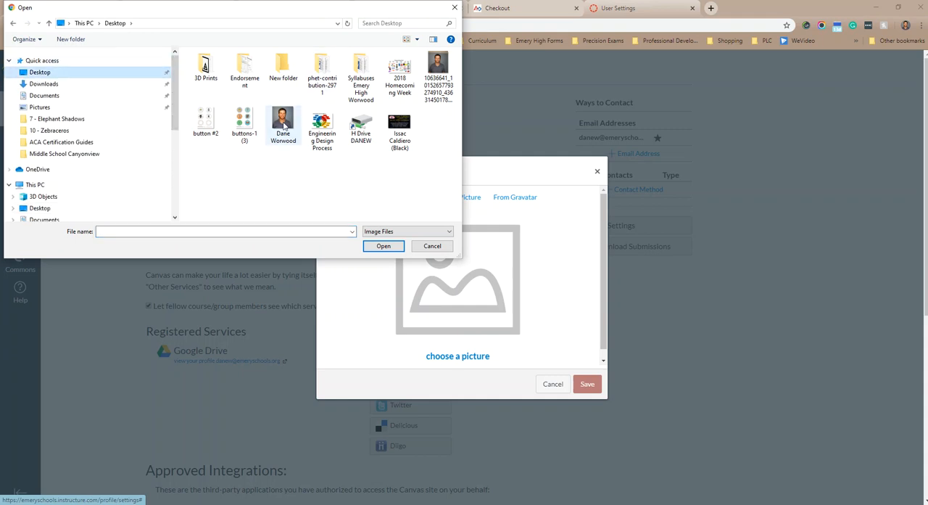
double_click(283, 122)
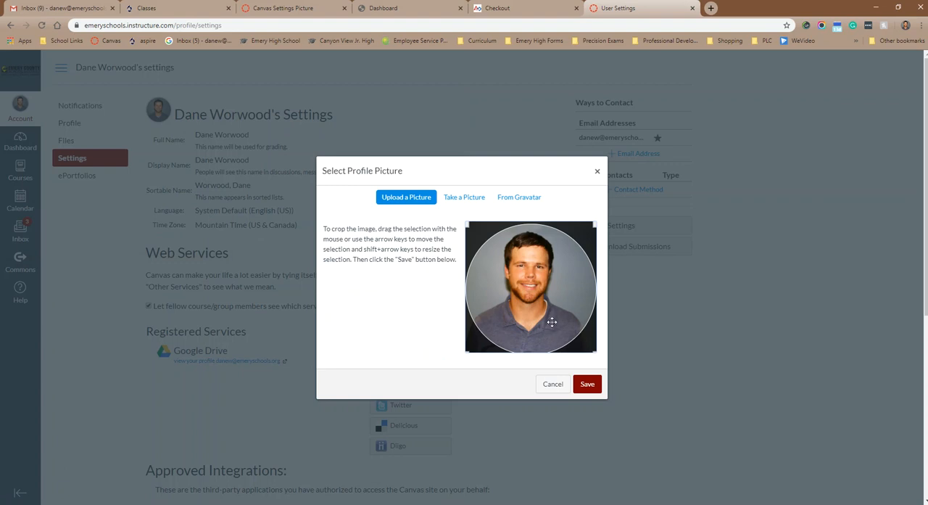
click(588, 385)
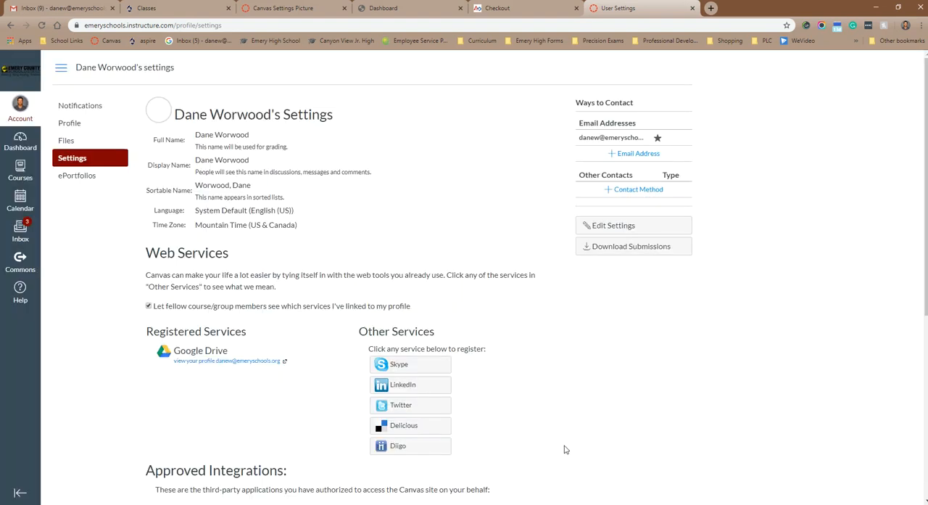